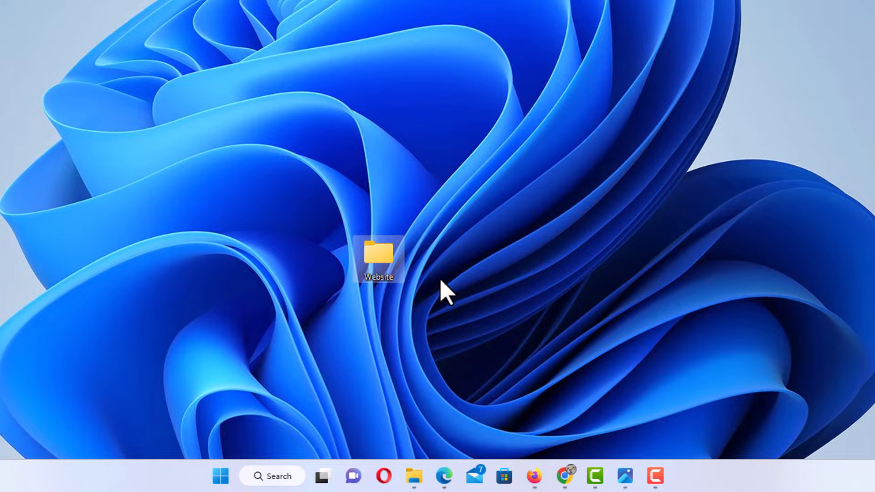
Open the Website folder and create a new subfolder named css
double_click(383, 259)
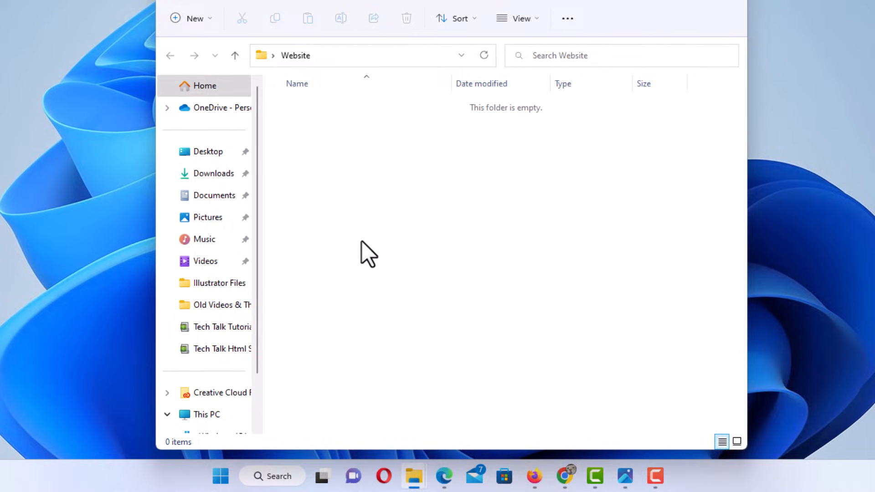
right_click(349, 210)
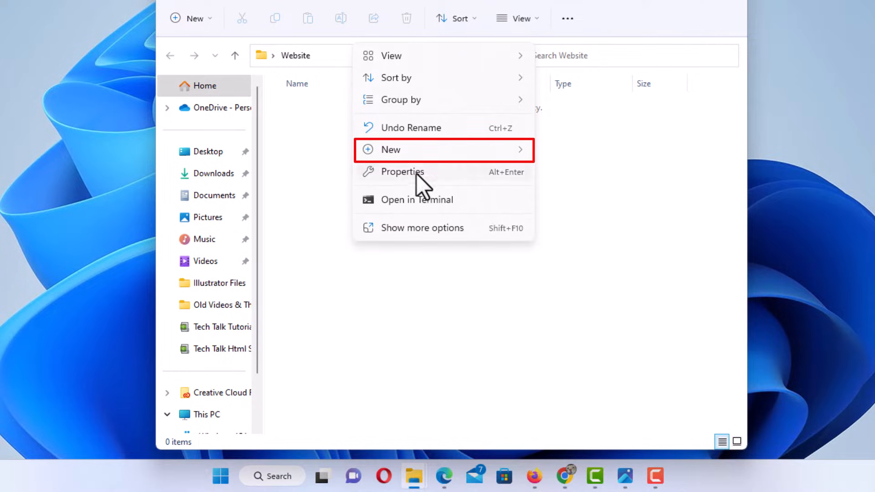
mouse_move(421, 152)
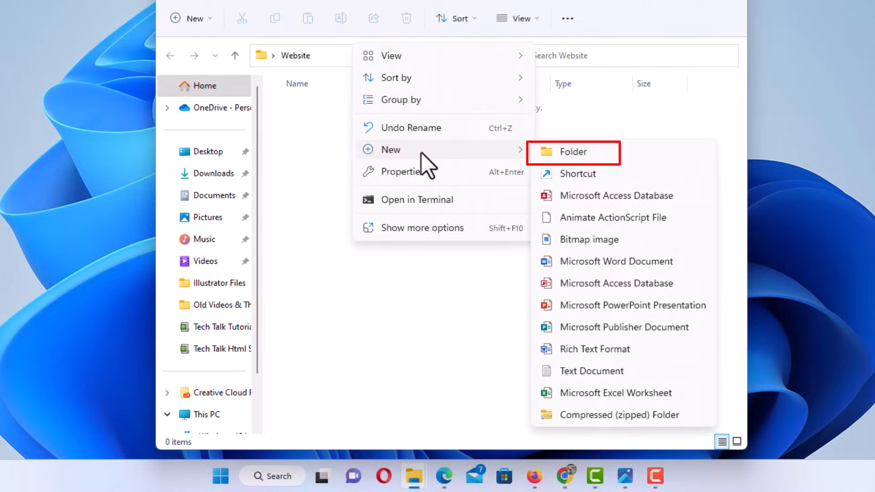
left_click(603, 155)
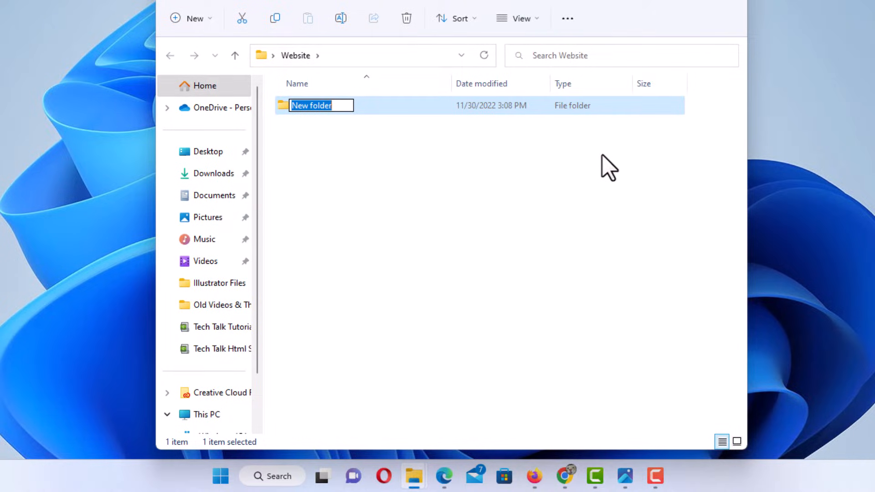
type("cs")
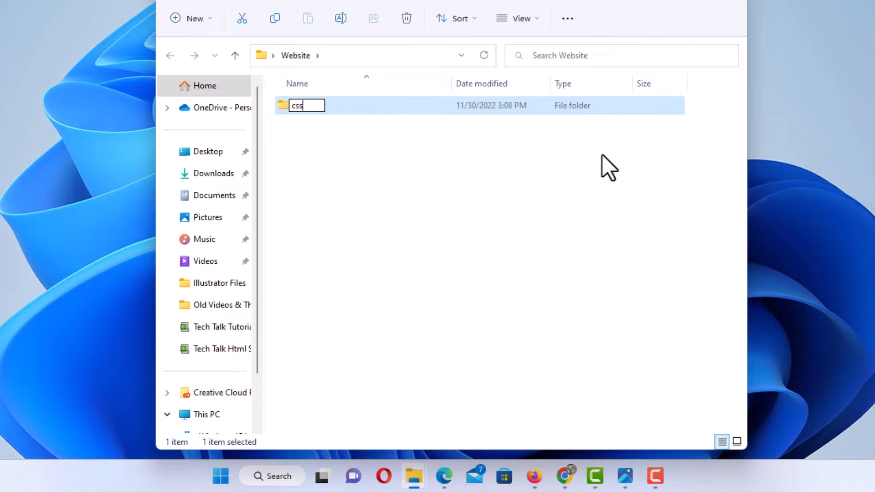
type("s")
key("Return")
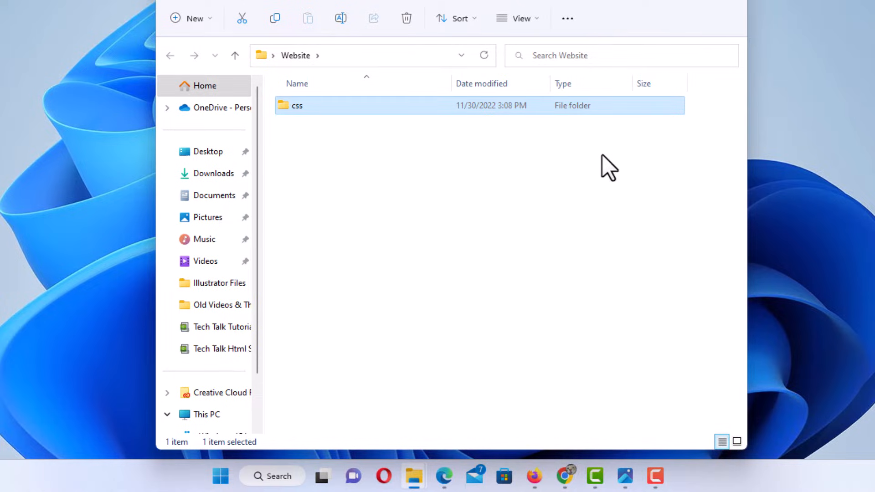
Add a second subfolder named images next to css in Website
right_click(340, 195)
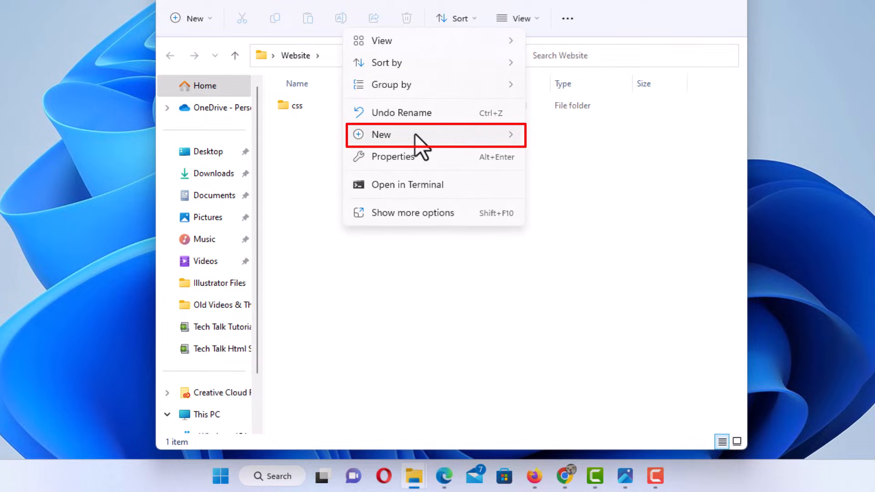
mouse_move(415, 136)
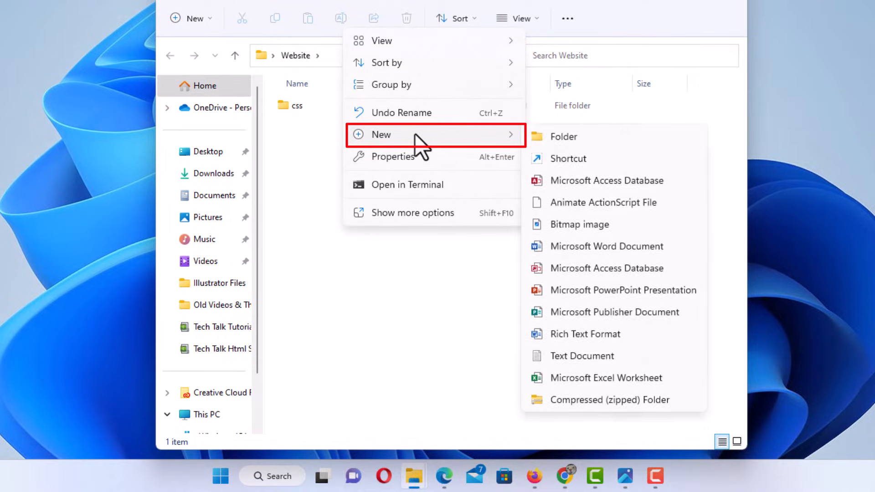
left_click(586, 140)
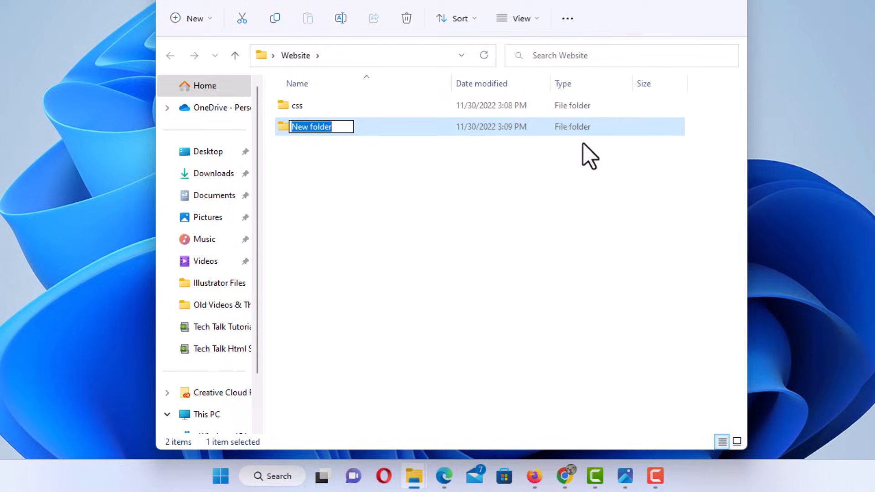
type("image")
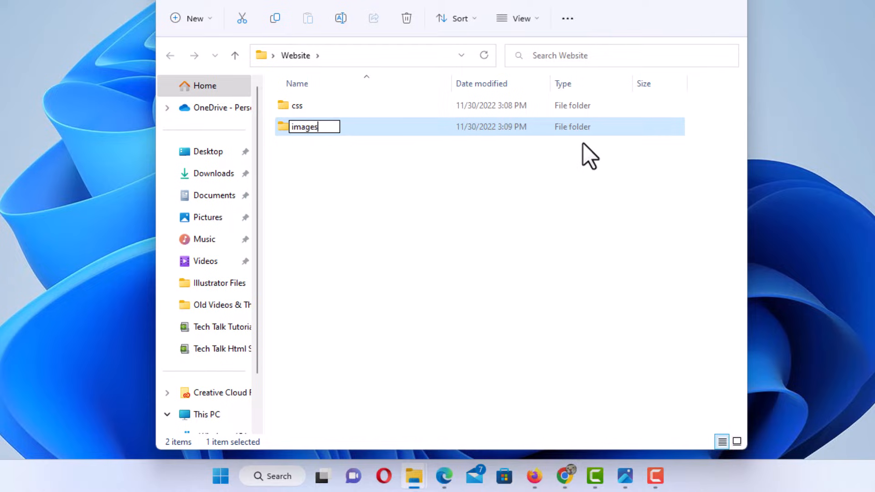
type("s")
key("Return")
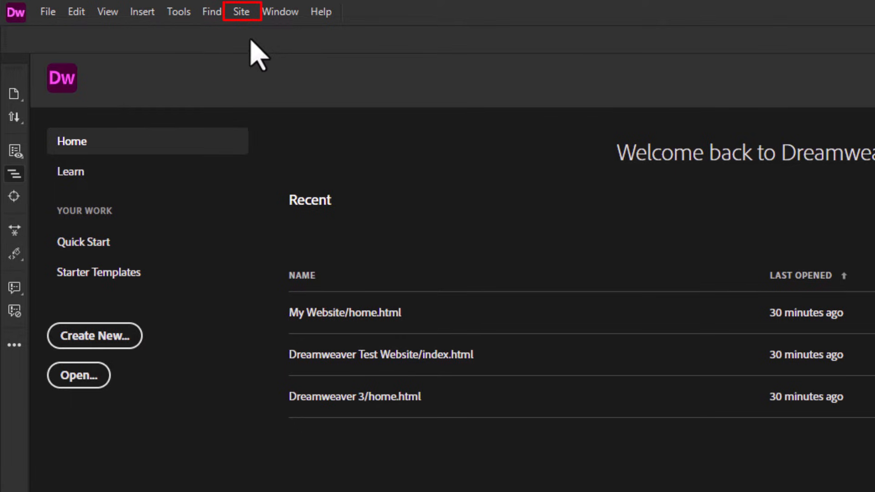
Start a new site from the Site menu and begin naming it Website
left_click(240, 14)
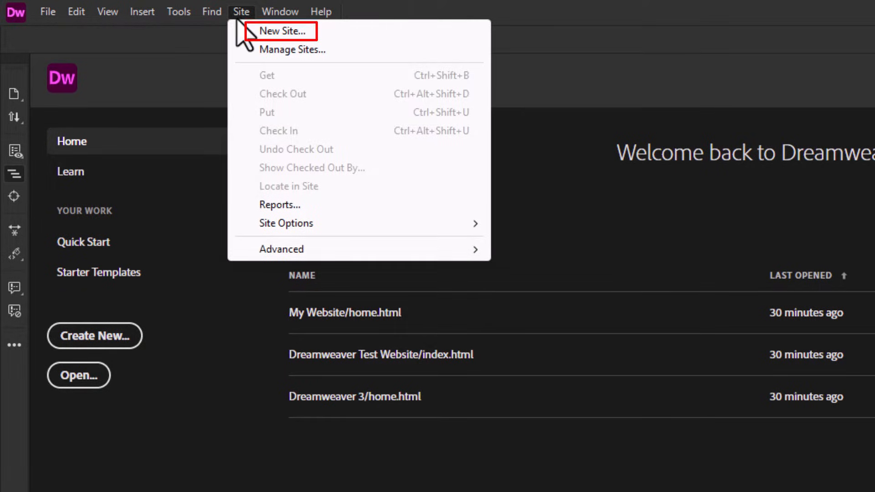
left_click(312, 37)
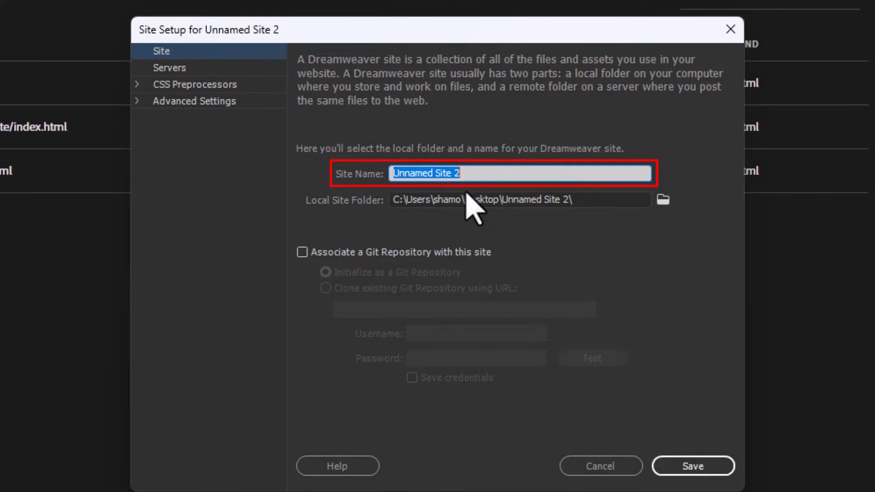
type("Website")
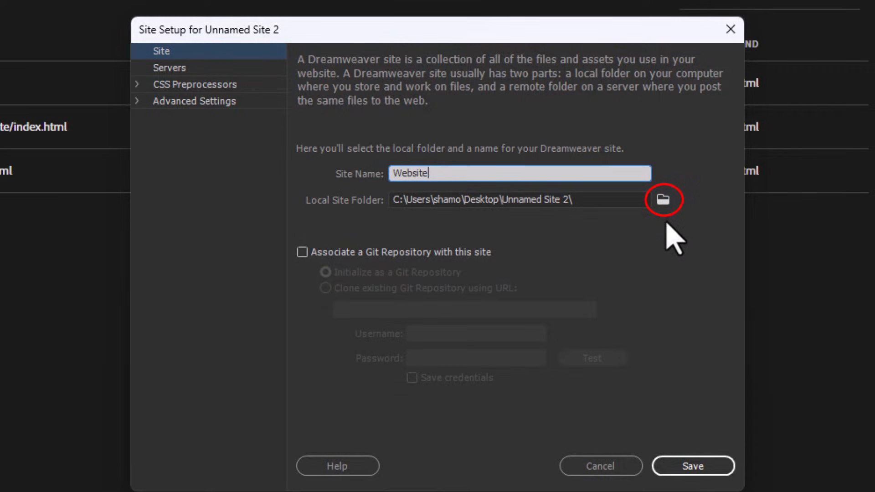
Choose the Desktop's Website folder as the site's Local Site Folder
left_click(664, 200)
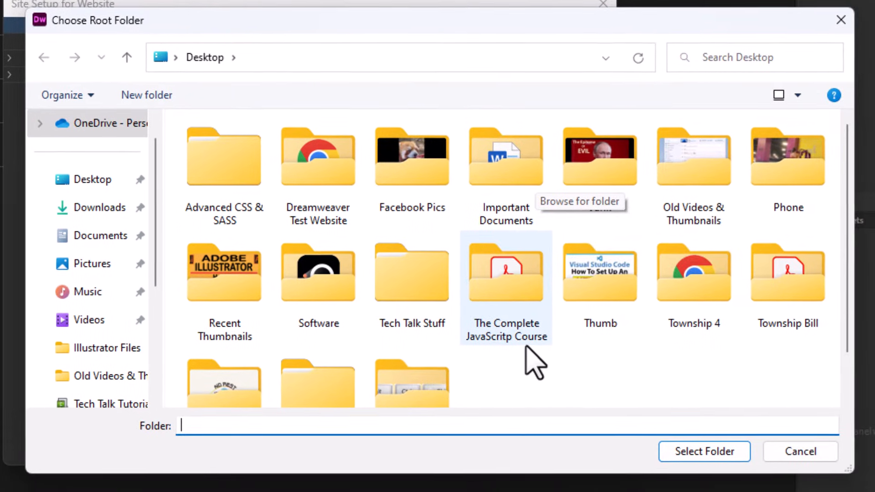
scroll(567, 383, "down", 2)
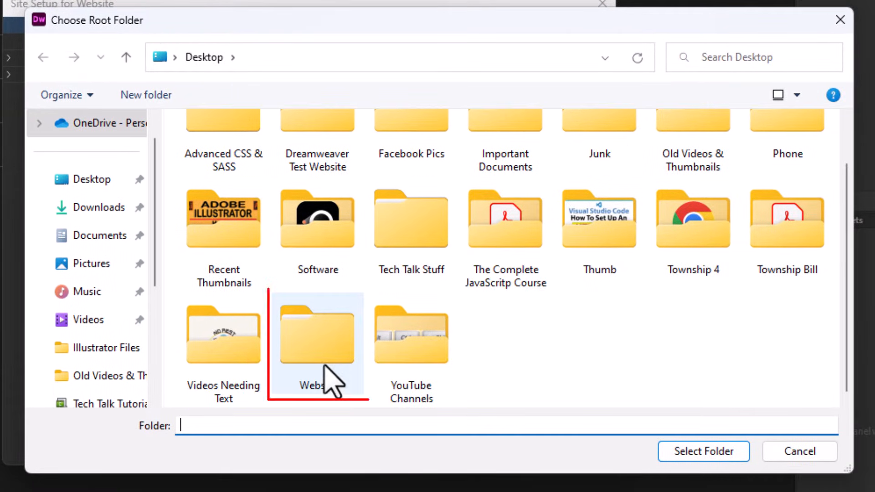
left_click(321, 350)
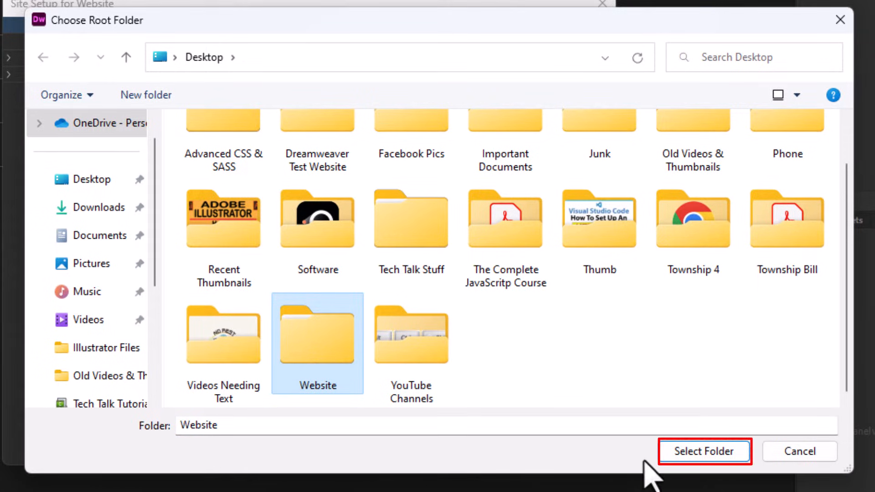
left_click(671, 460)
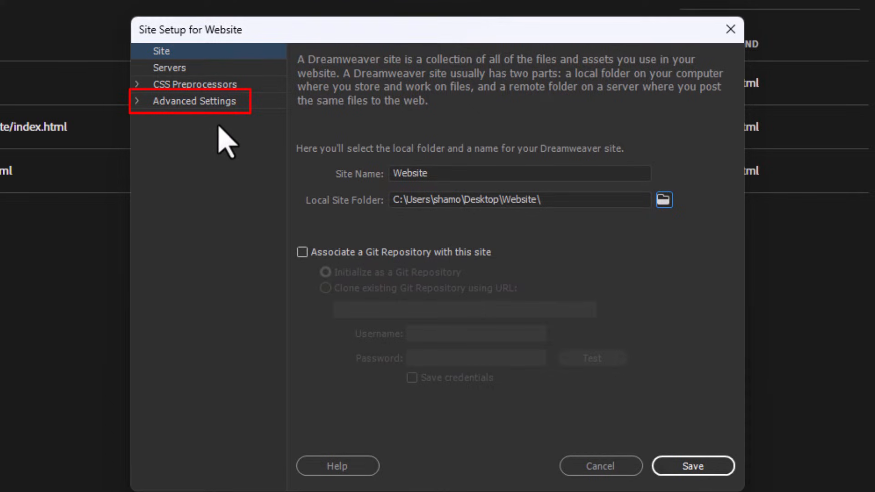
In Local Info, make images the default images folder, then save the Website site
left_click(193, 101)
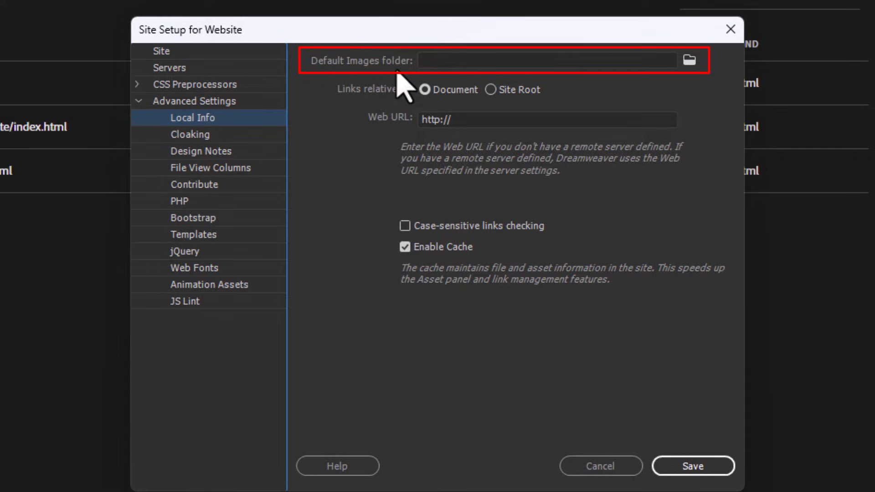
left_click(690, 61)
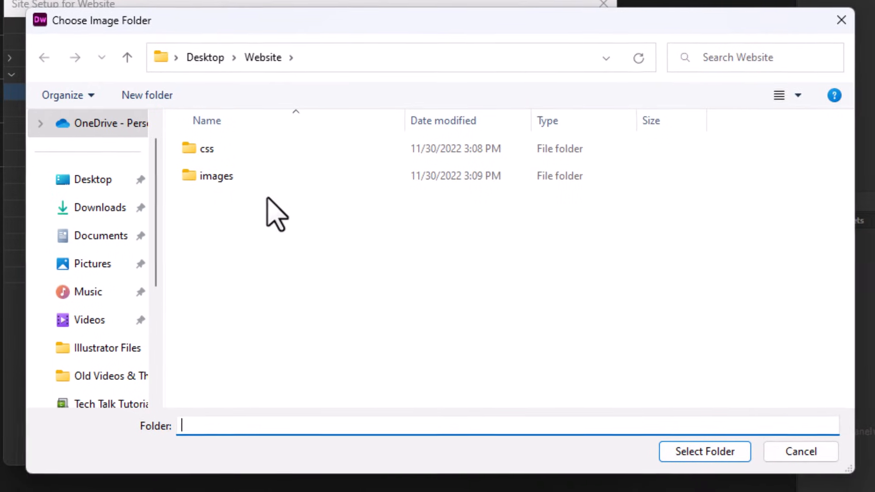
left_click(221, 180)
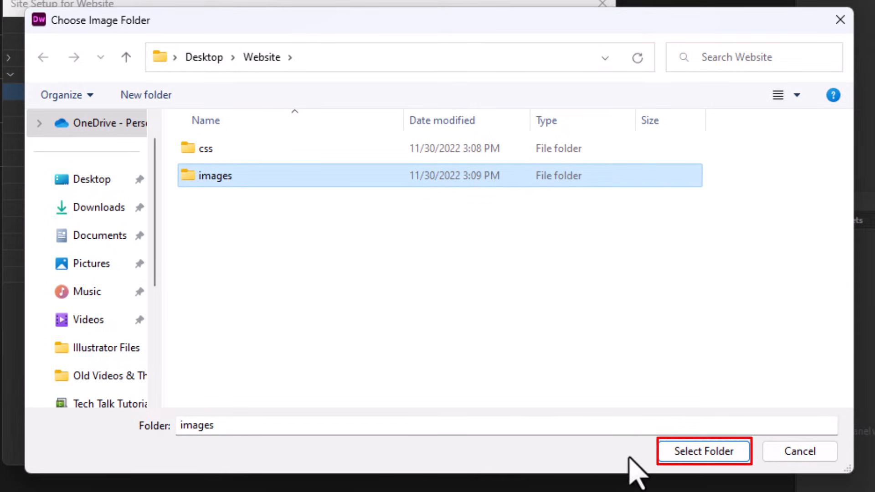
left_click(682, 454)
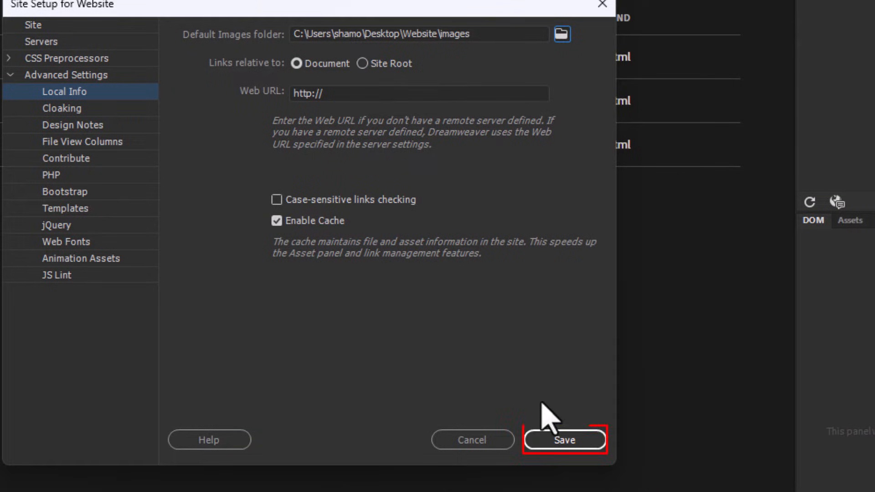
left_click(560, 438)
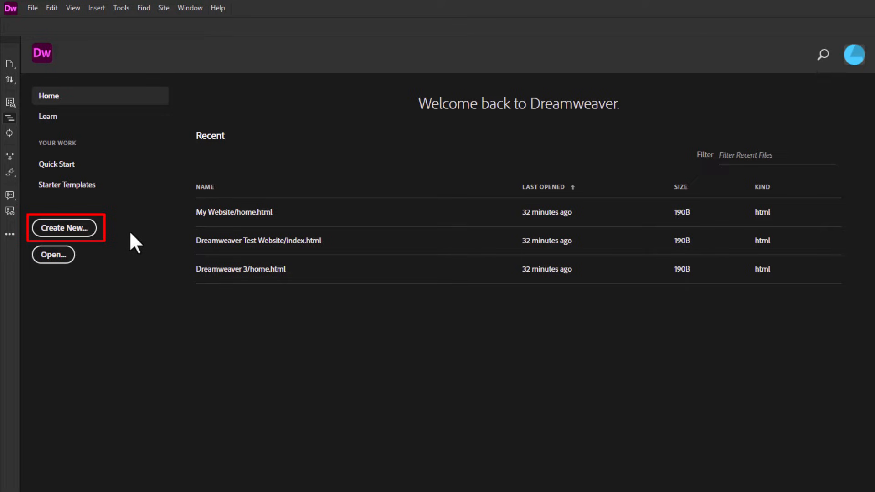
Create a new blank HTML document with the HTML5 doc type
left_click(82, 230)
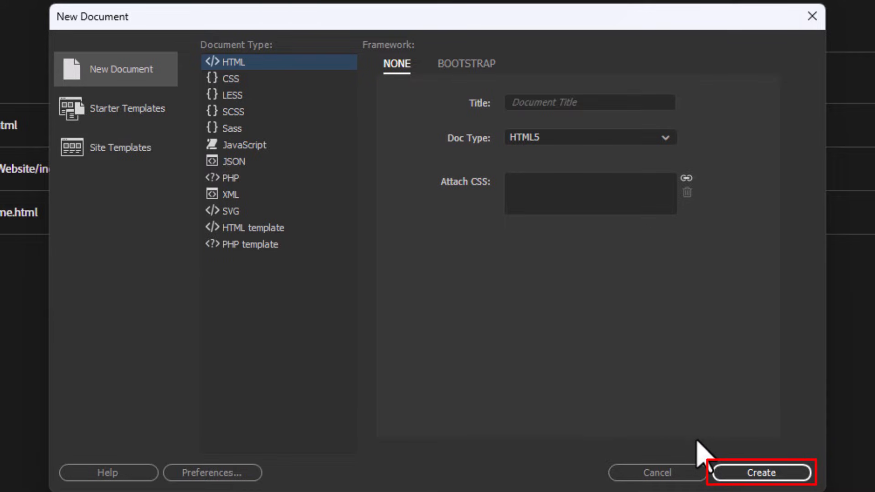
left_click(741, 472)
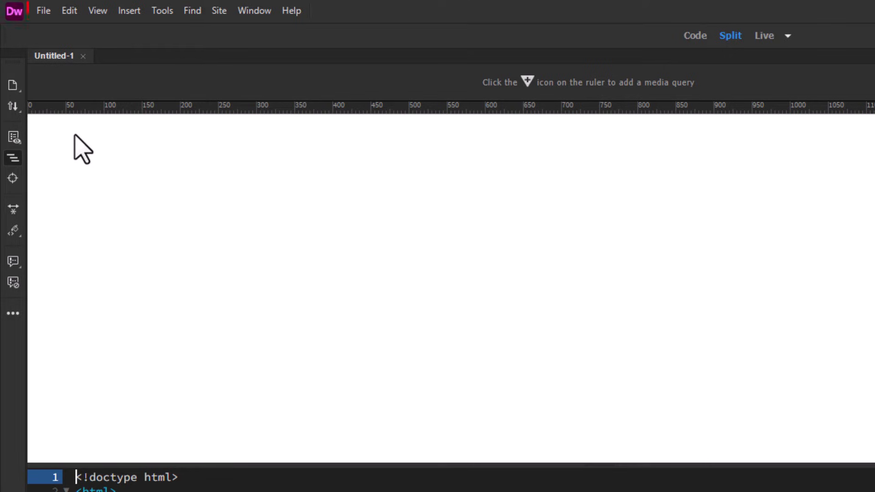
Save Untitled-1 under the name index.html in the Website folder
left_click(45, 11)
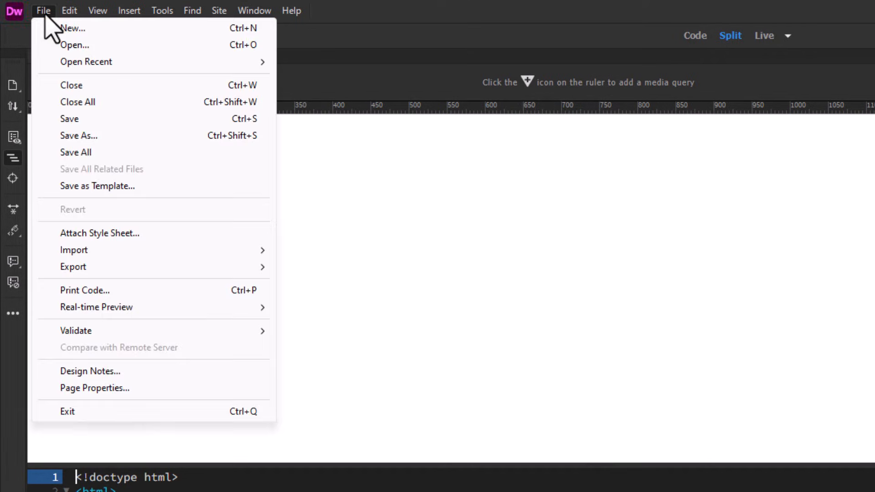
left_click(108, 139)
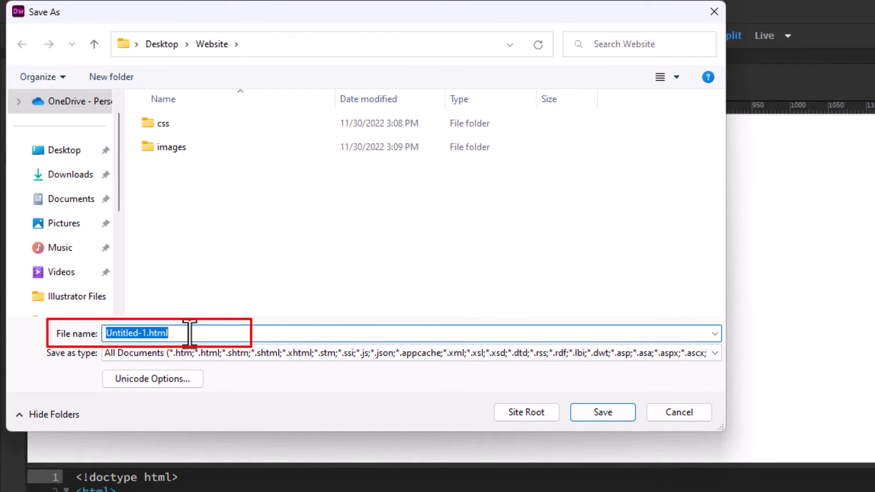
type("index")
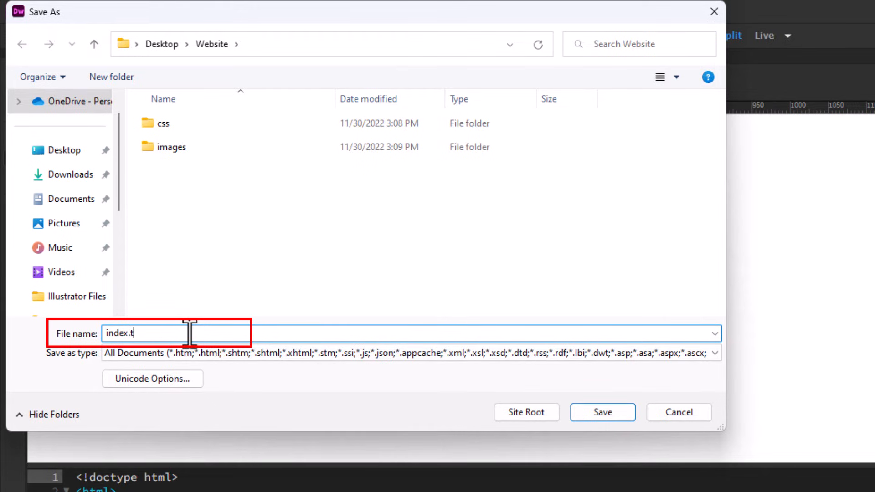
type(".html")
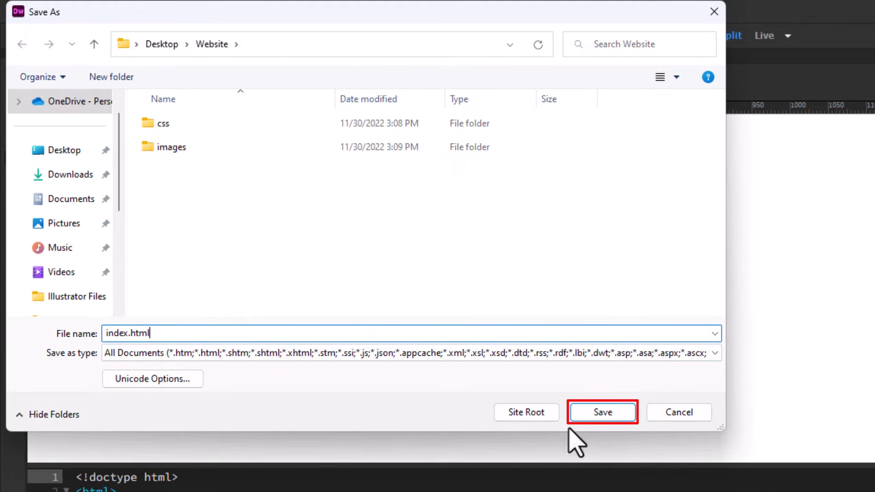
left_click(594, 415)
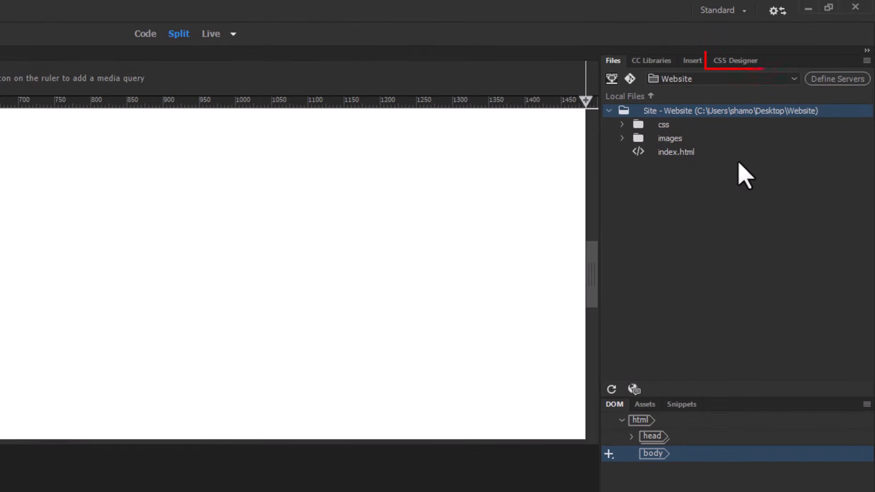
Bring up the CSS Designer panel and confirm it is checked in the Window menu
left_click(732, 63)
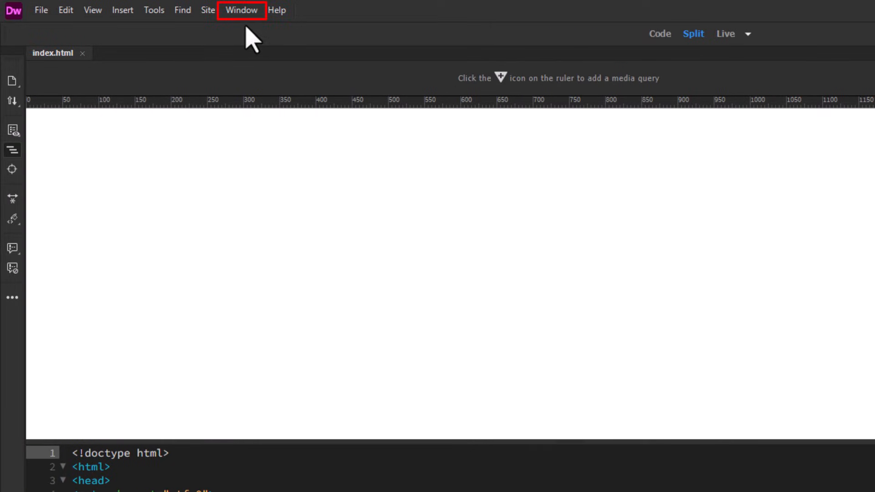
left_click(242, 11)
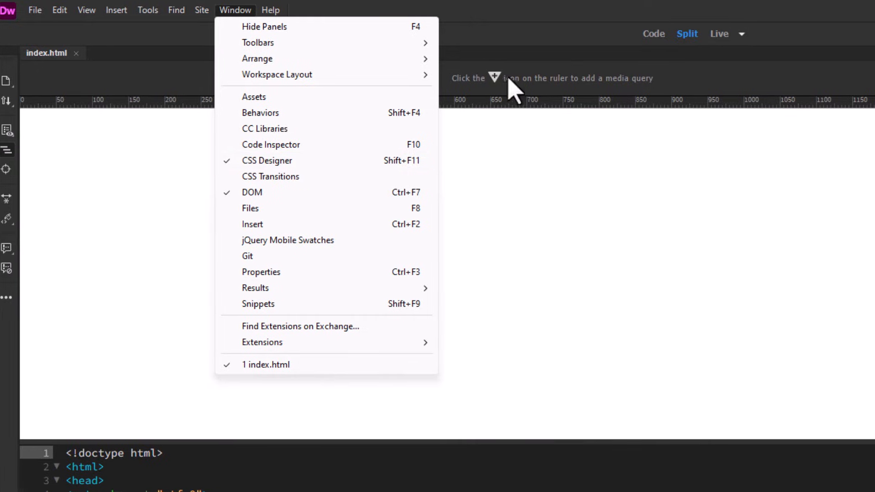
left_click(549, 36)
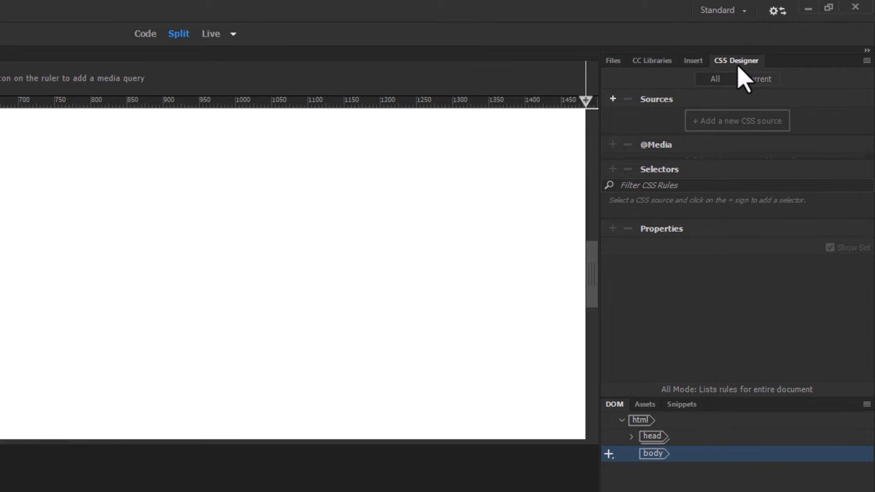
From the + menu beside Sources in CSS Designer, choose Create A New CSS File
left_click(613, 99)
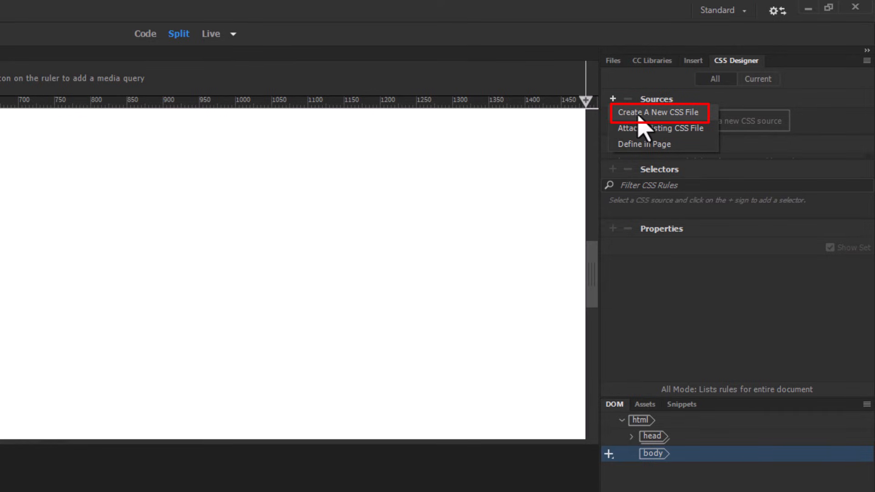
left_click(659, 114)
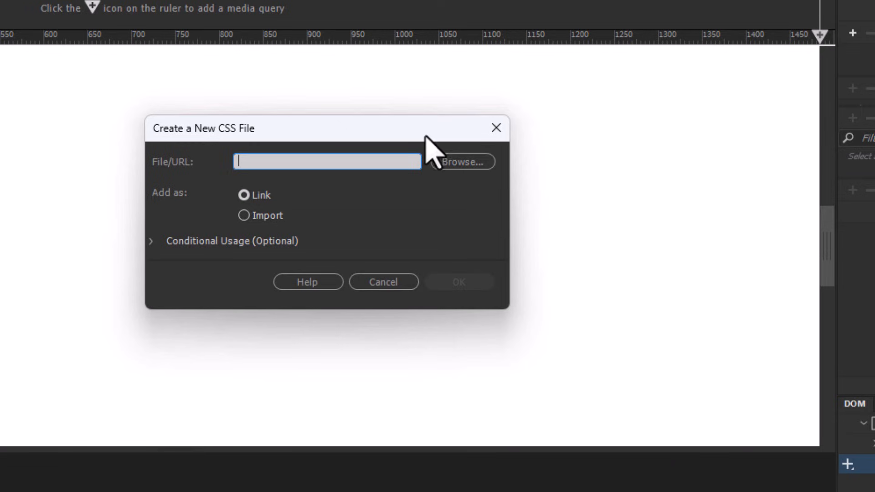
Save the new stylesheet as style.css in the css folder and link it to index.html
left_click(465, 166)
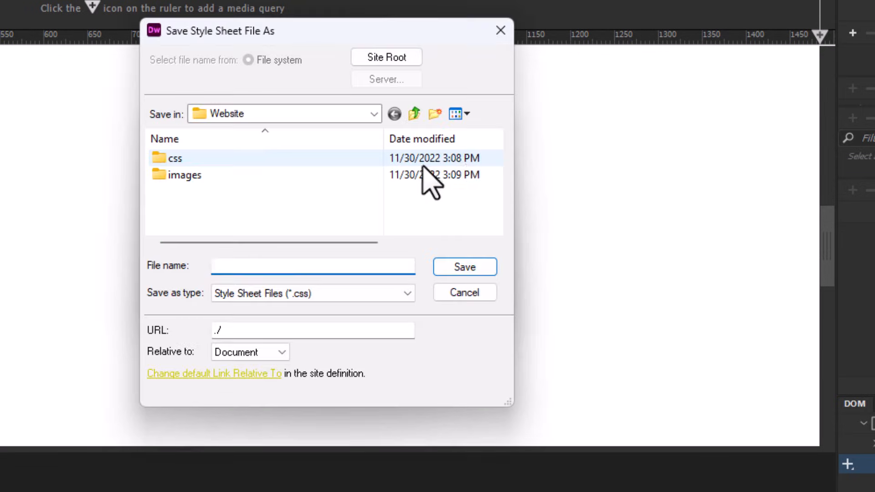
left_click(181, 160)
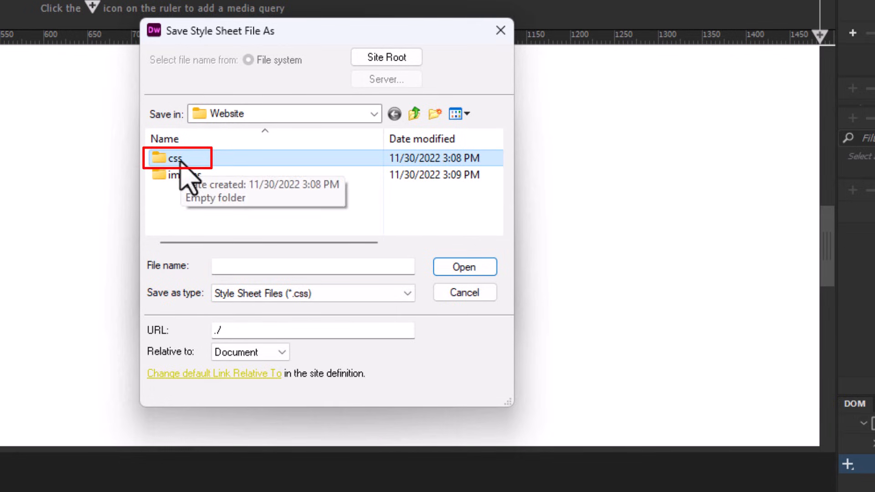
double_click(181, 161)
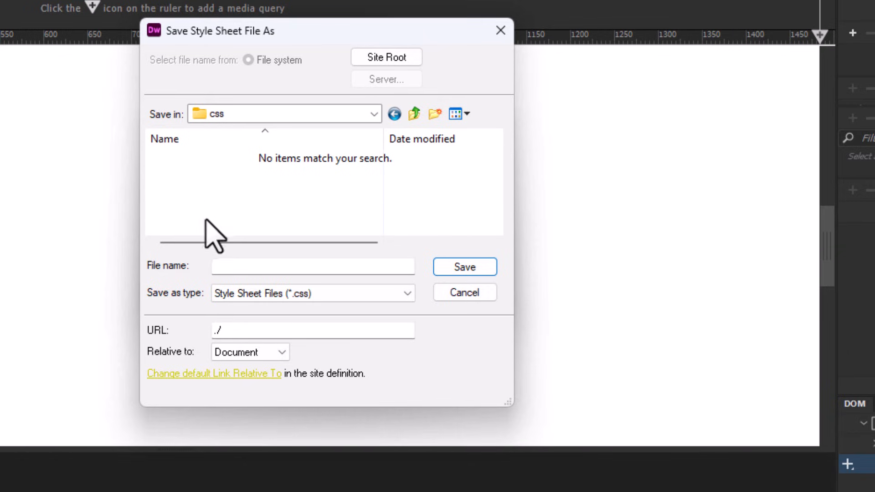
left_click(253, 268)
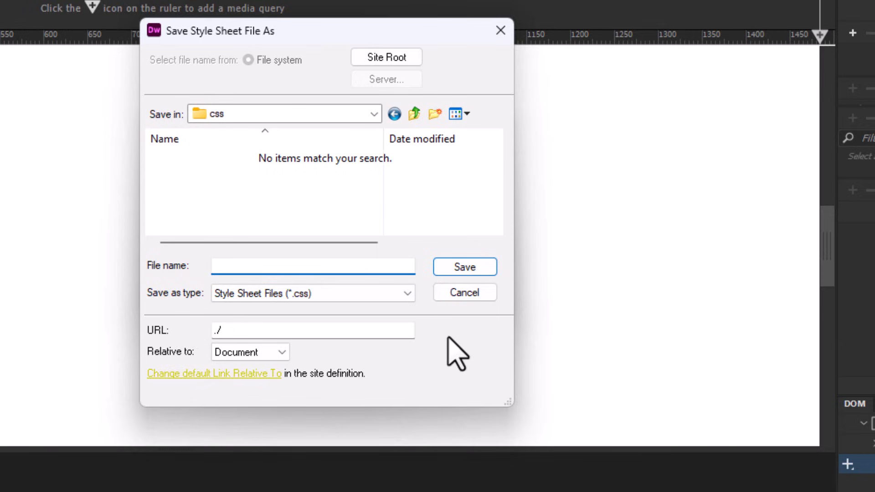
type("style")
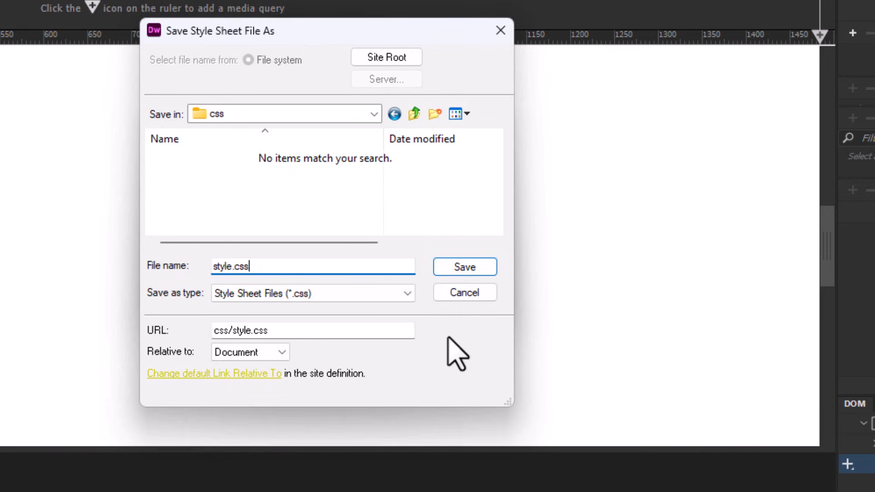
left_click(486, 269)
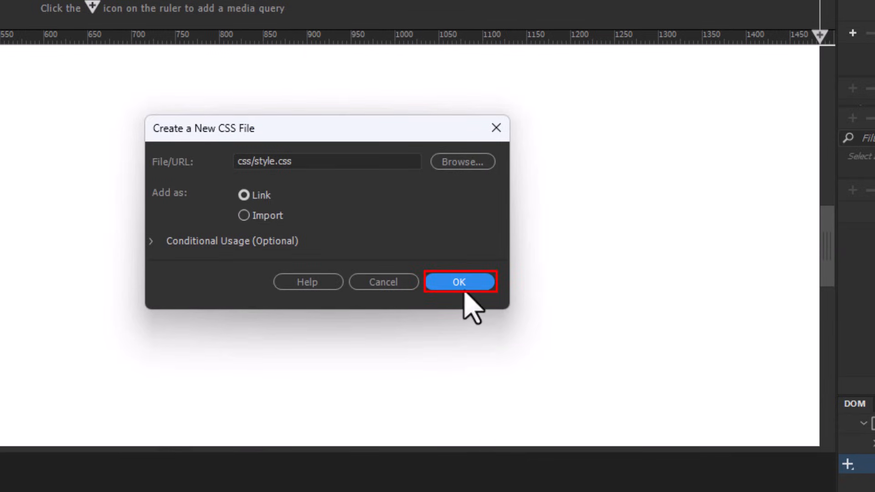
left_click(460, 285)
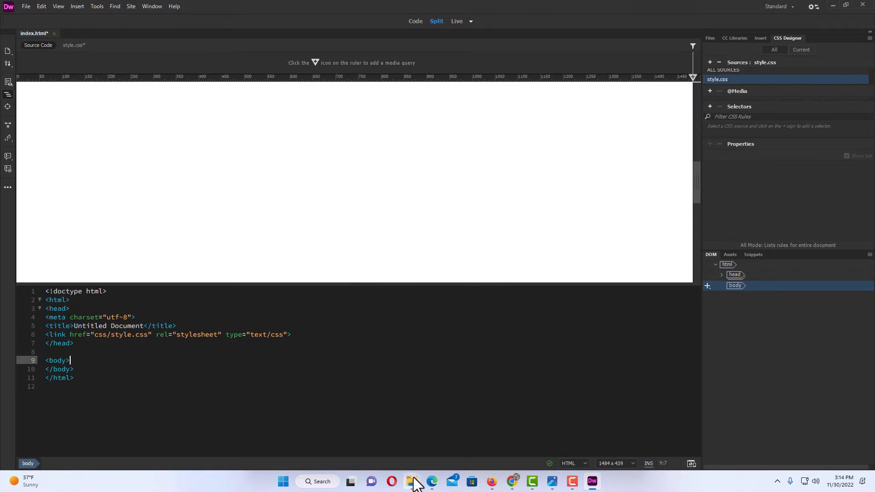
mouse_move(413, 481)
left_click(438, 415)
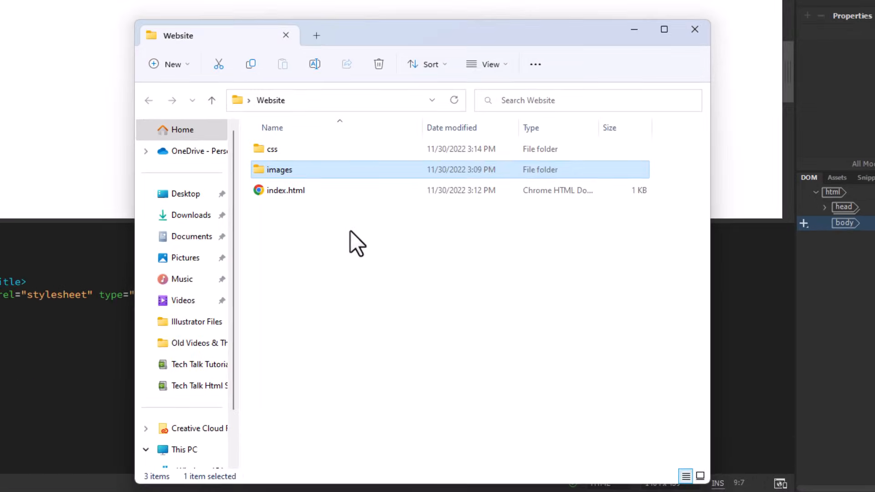
double_click(295, 168)
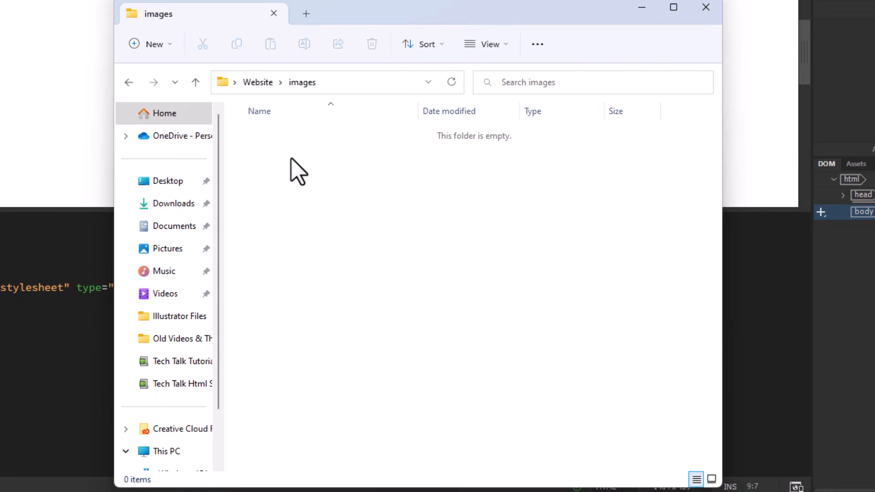
key("alt+Left")
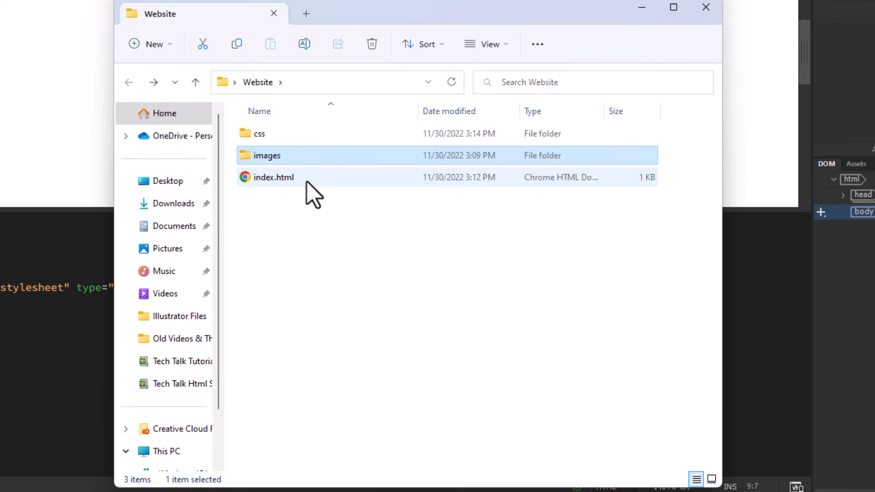
double_click(283, 137)
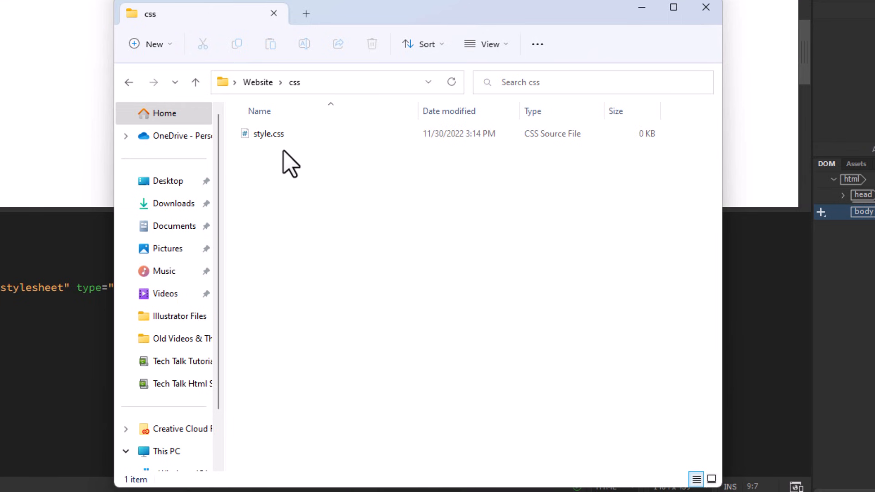
key("alt+Left")
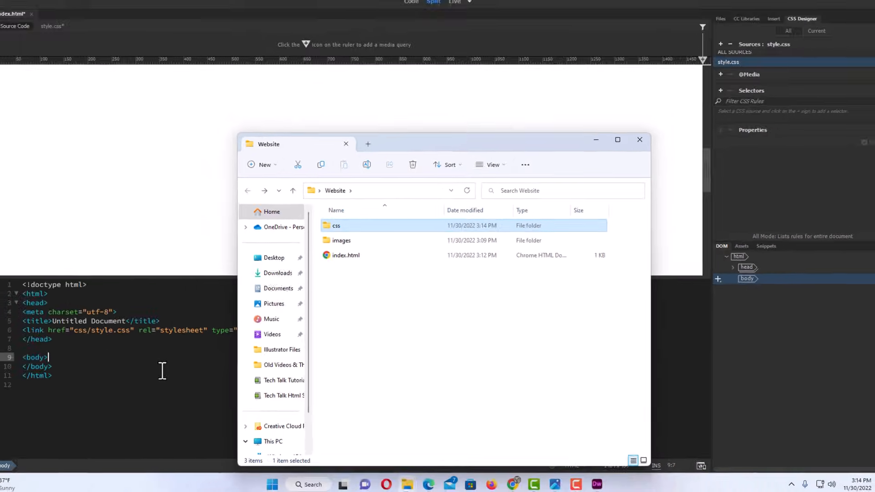
left_click(41, 351)
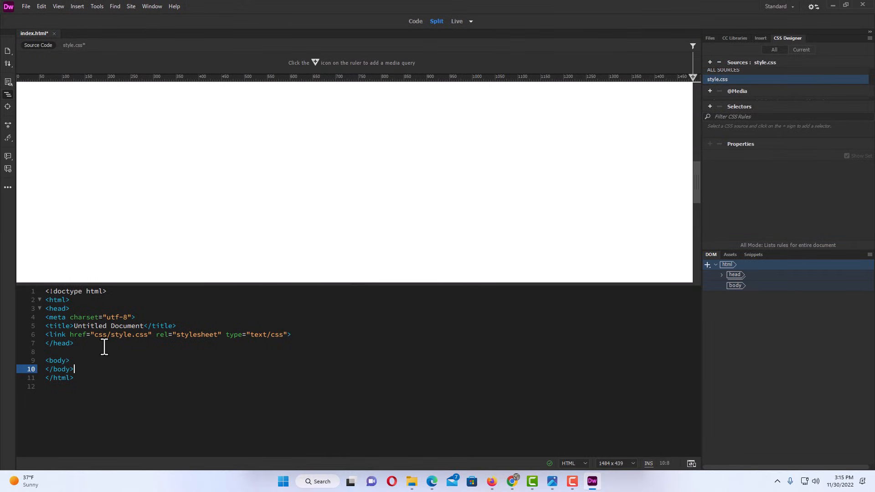